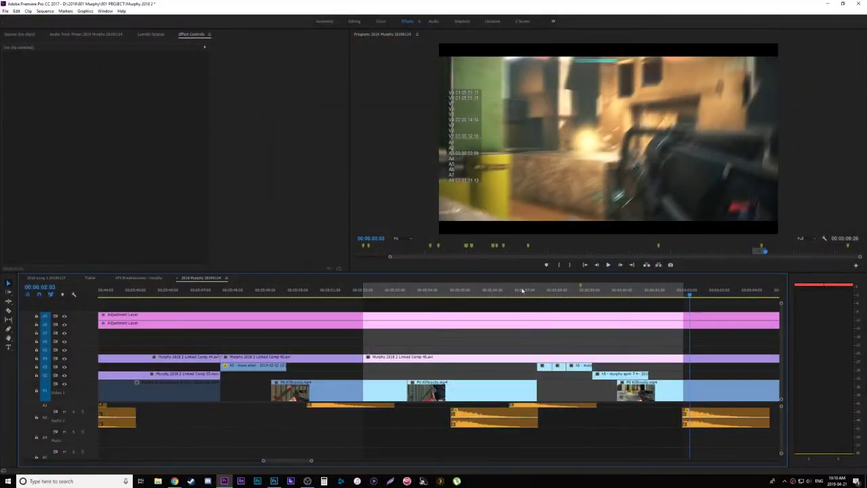
# Step: Set the playhead near the gameplay clip and bring up the montage's H.264 media export settings
pyautogui.click(505, 290)
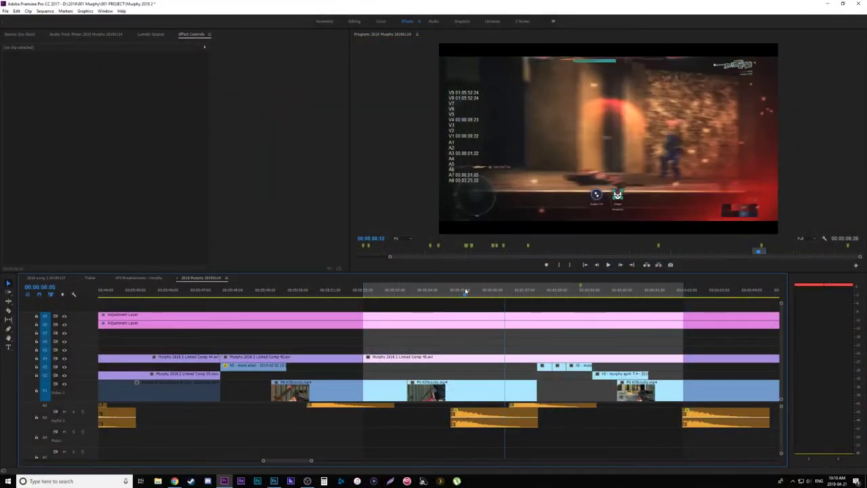
pyautogui.click(466, 291)
pyautogui.click(6, 11)
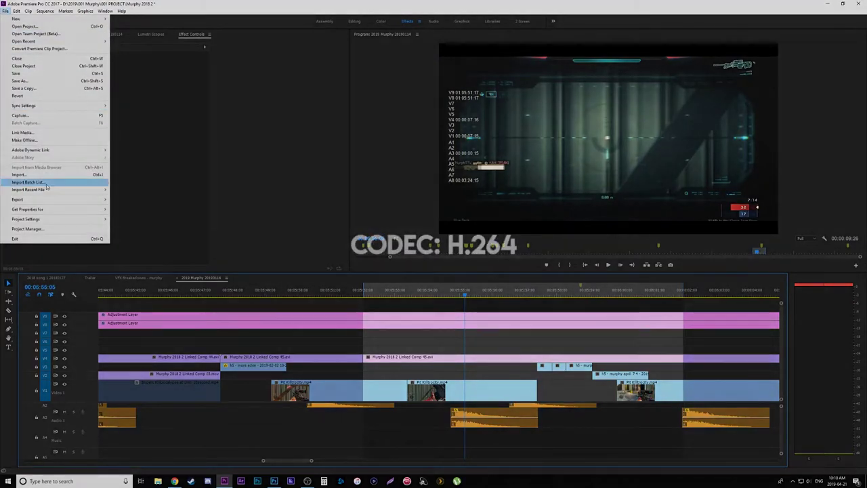
pyautogui.moveTo(27, 199)
pyautogui.click(126, 199)
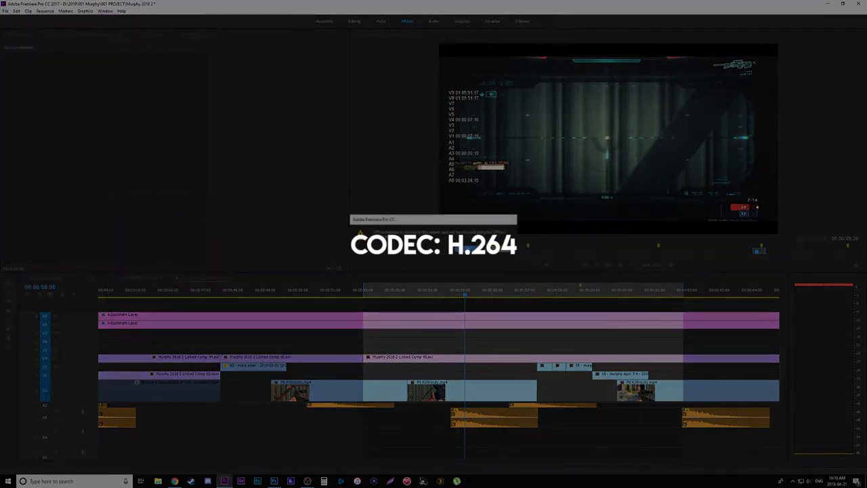
pyautogui.press('Return')
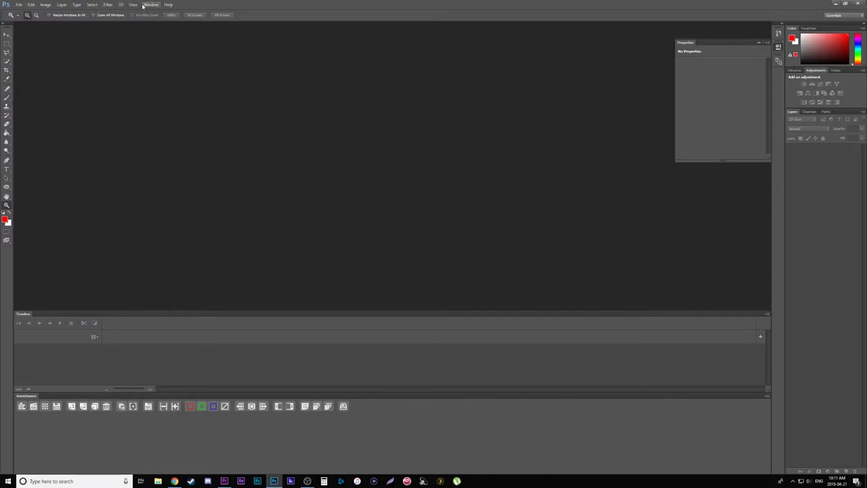
# Step: Show the AnimDessin2 panel from Window > Extensions
pyautogui.click(143, 6)
pyautogui.click(134, 5)
pyautogui.click(150, 4)
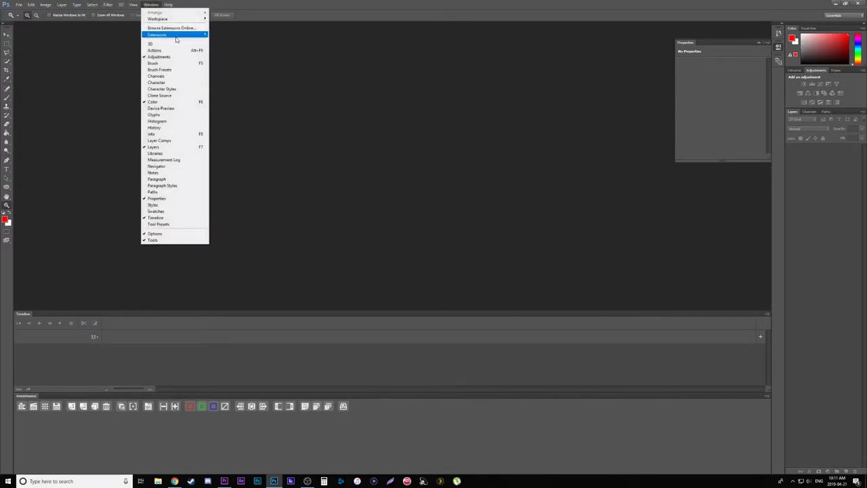
pyautogui.moveTo(176, 38)
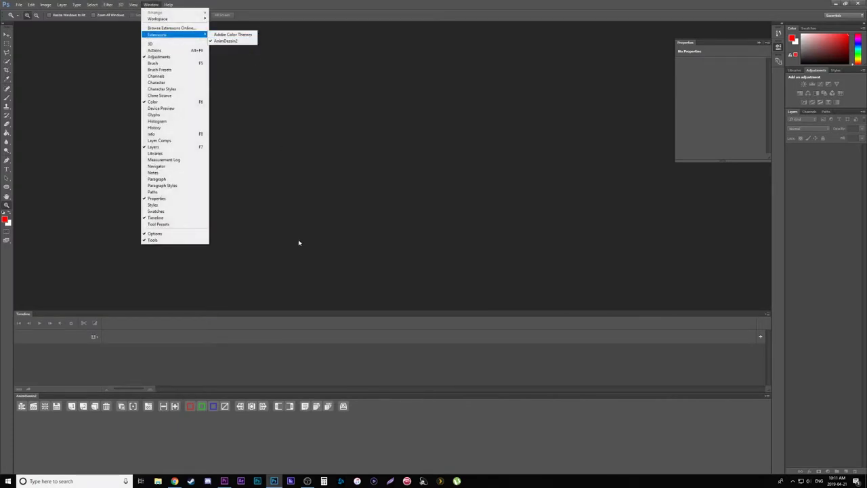
# Step: Add gameplay clip 19 to the timeline as Video Group 1 with its audio track
pyautogui.click(149, 329)
pyautogui.click(95, 336)
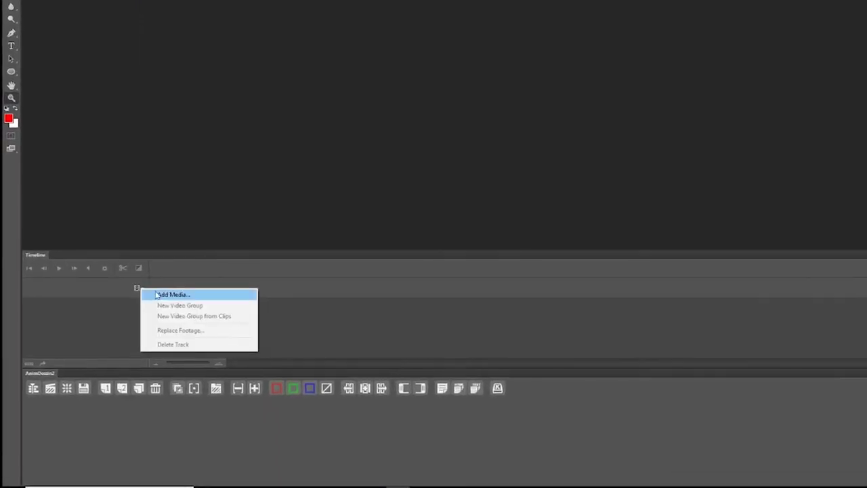
pyautogui.click(116, 344)
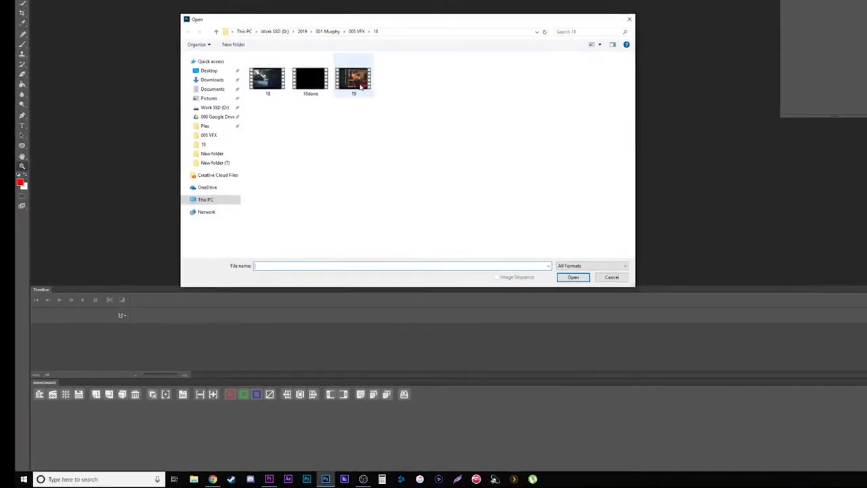
pyautogui.press('Return')
pyautogui.click(117, 322)
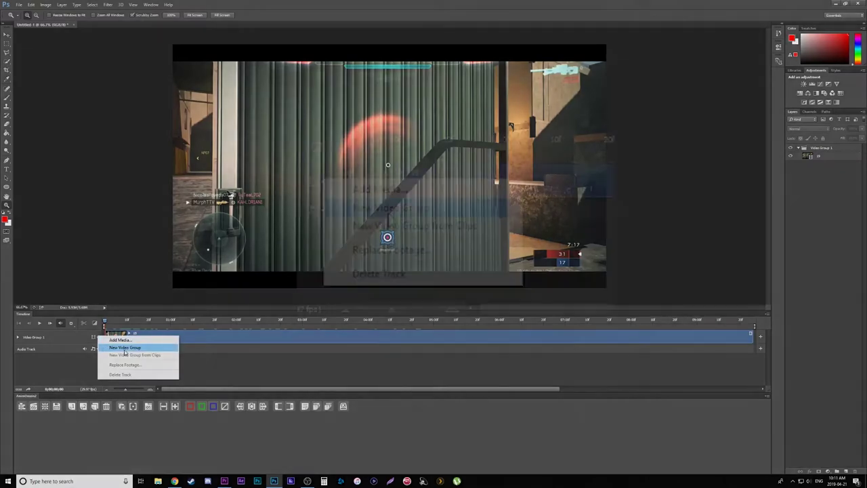
# Step: Add a new video group and a blank one-frame drawing layer at about frame 21
pyautogui.click(147, 330)
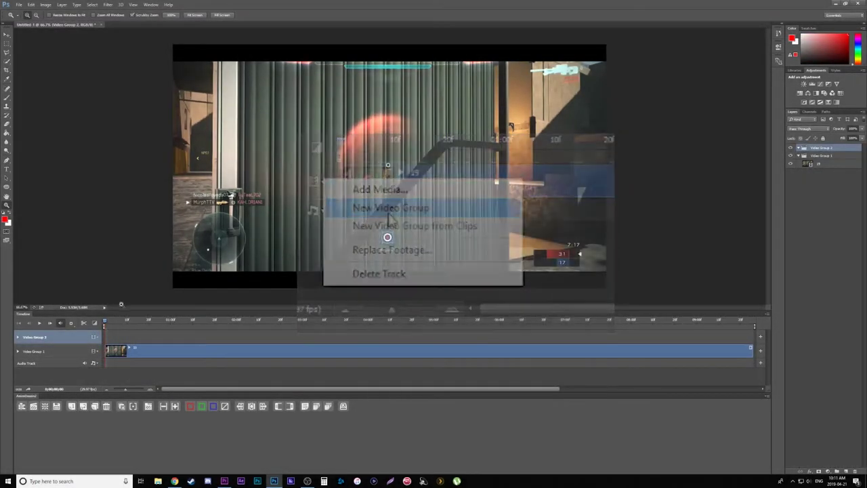
pyautogui.moveTo(106, 323); pyautogui.dragTo(150, 320)
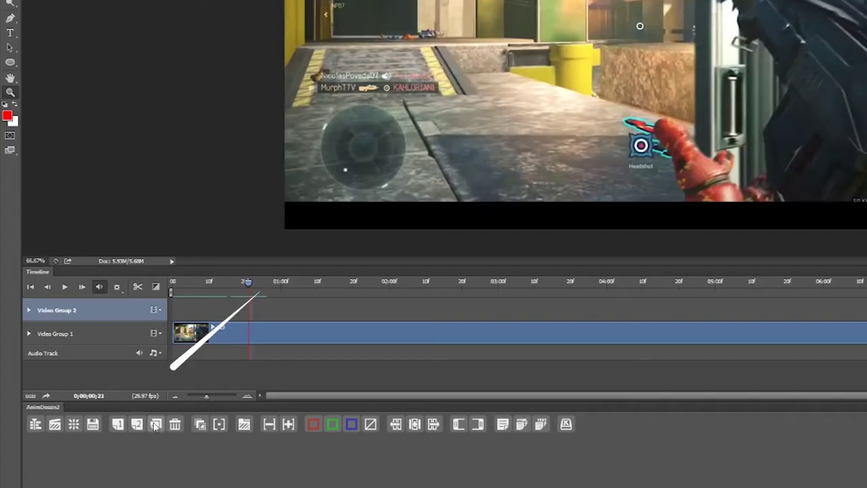
pyautogui.click(155, 425)
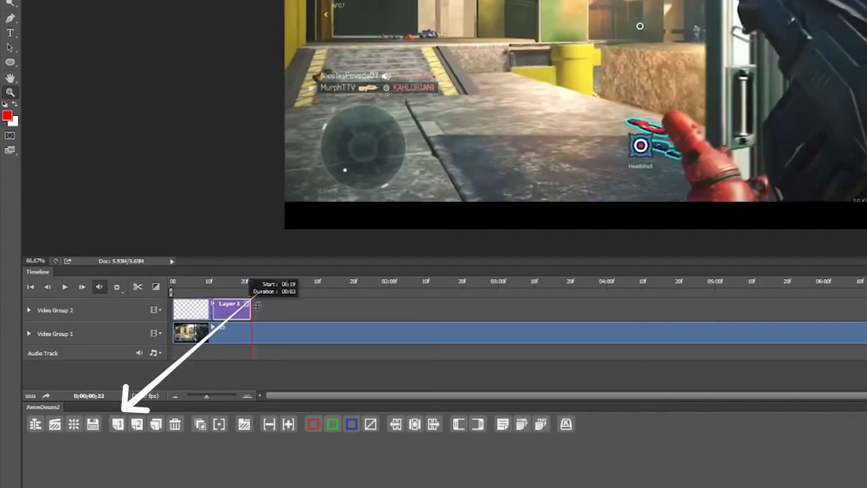
# Step: Move the drawing layer to frame 22 on a zoomed-in timeline and zoom into the canvas
pyautogui.moveTo(212, 394); pyautogui.dragTo(225, 396)
pyautogui.moveTo(183, 310); pyautogui.dragTo(622, 311)
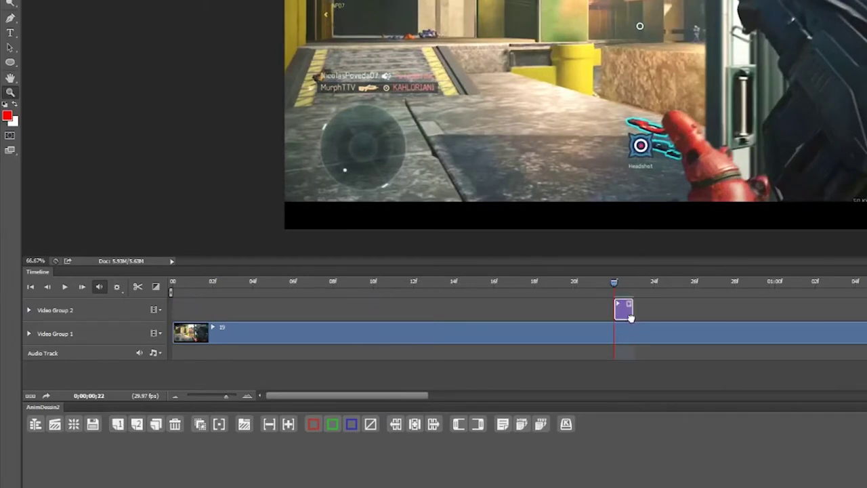
pyautogui.moveTo(367, 327)
pyautogui.mouseDown()
pyautogui.moveTo(445, 333)
pyautogui.moveTo(309, 333)
pyautogui.moveTo(360, 335)
pyautogui.mouseUp()
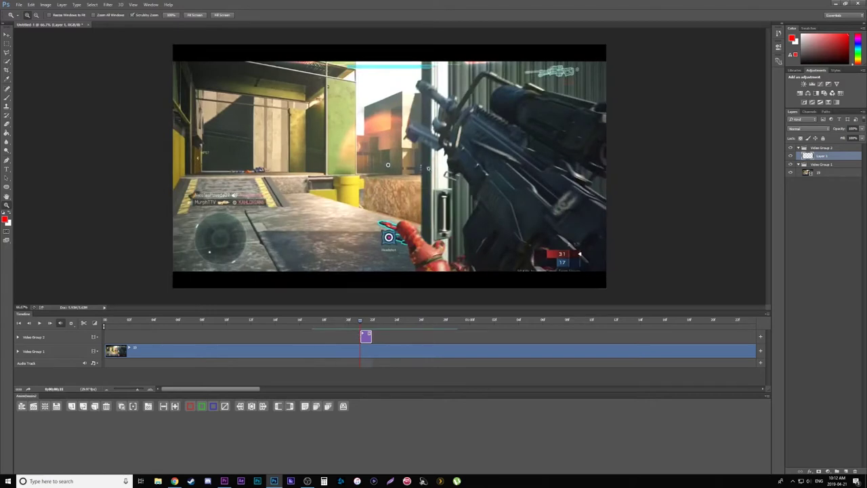
pyautogui.click(422, 171)
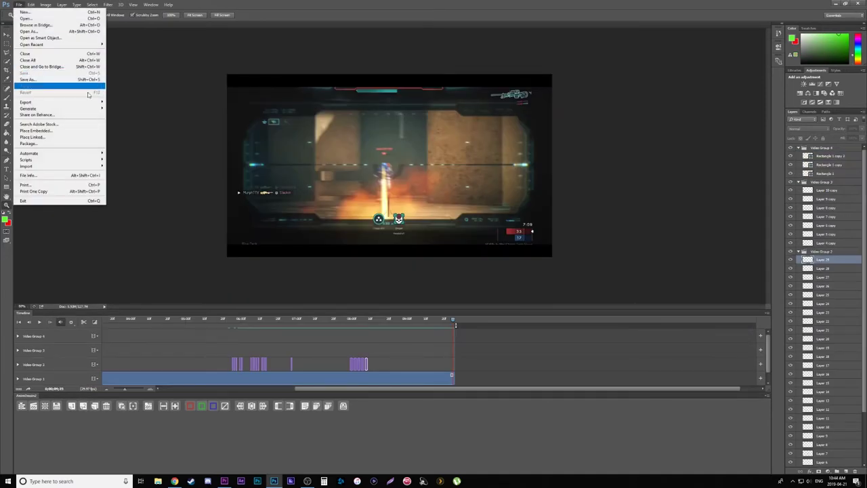
# Step: Collapse Video Groups 3 and 2 and hide clip 19, leaving only the drawn outline
pyautogui.press('Escape')
pyautogui.click(800, 182)
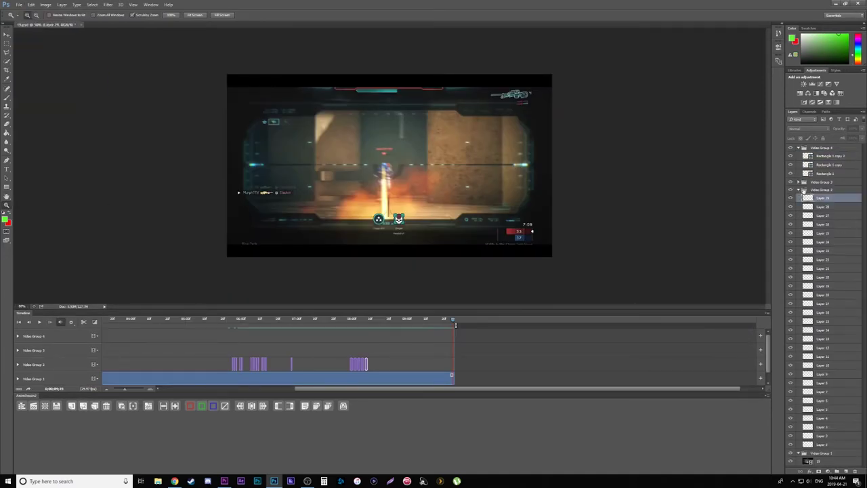
pyautogui.click(801, 190)
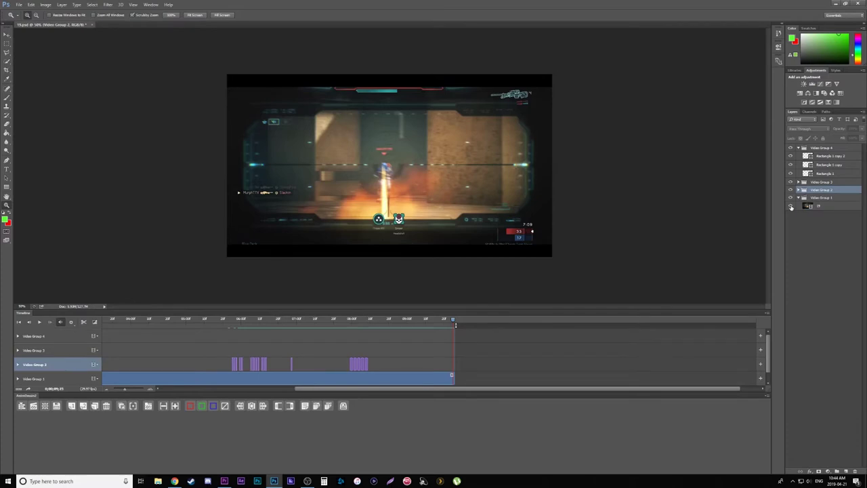
pyautogui.click(790, 206)
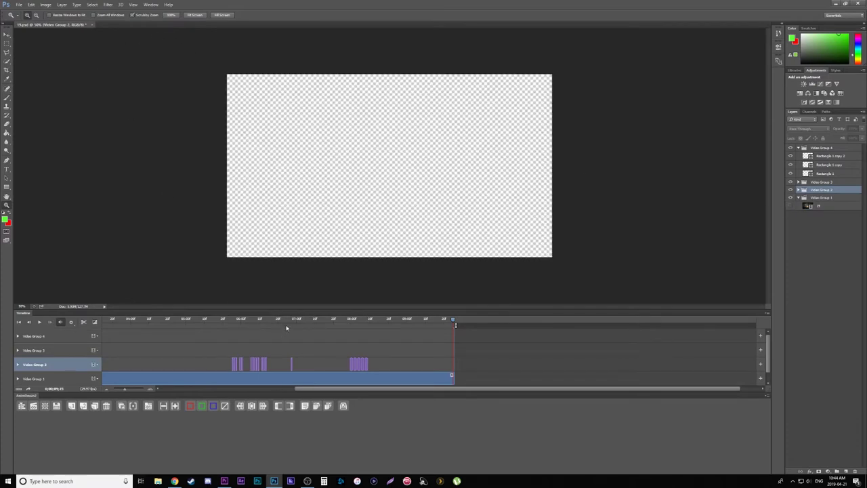
pyautogui.click(354, 321)
# Step: Bring up the Render Video dialog from File > Export
pyautogui.click(16, 5)
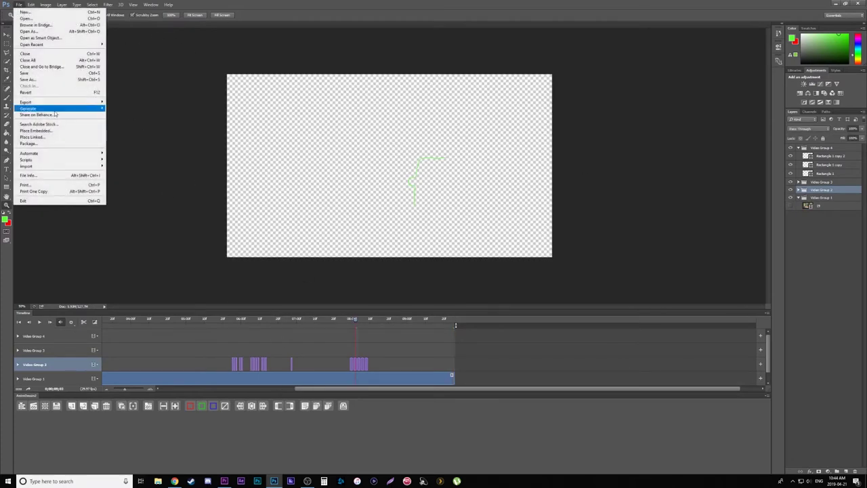
pyautogui.moveTo(47, 103)
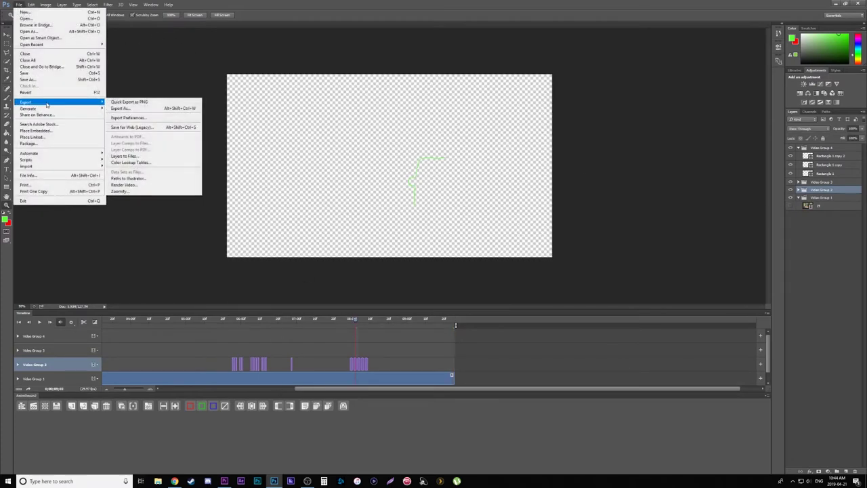
pyautogui.click(175, 187)
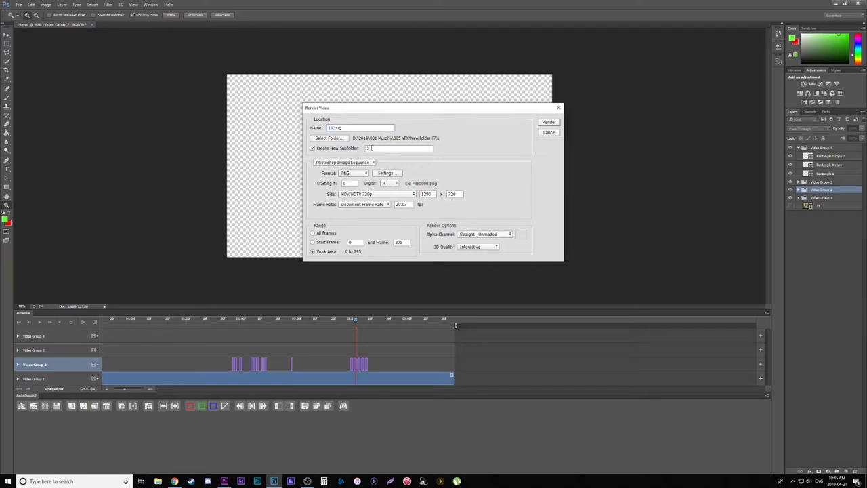
# Step: Render the drawn frames as a 1280×720 PNG image sequence into a new subfolder
pyautogui.click(550, 122)
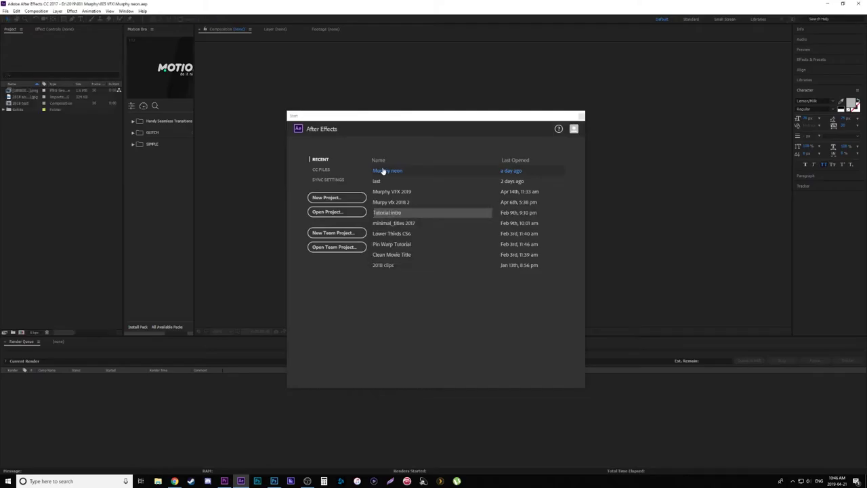
# Step: Open the recent neon project and replace its footage with the new PNG sequence from frame 180000
pyautogui.click(412, 196)
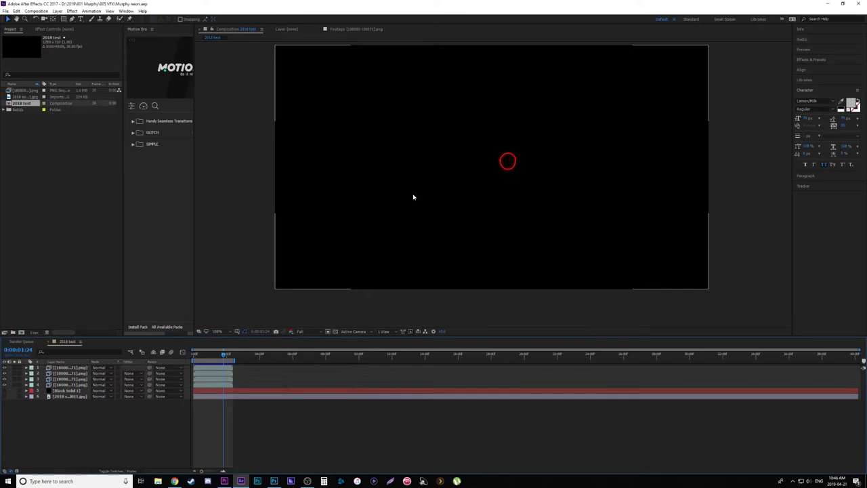
pyautogui.moveTo(220, 356); pyautogui.dragTo(207, 359)
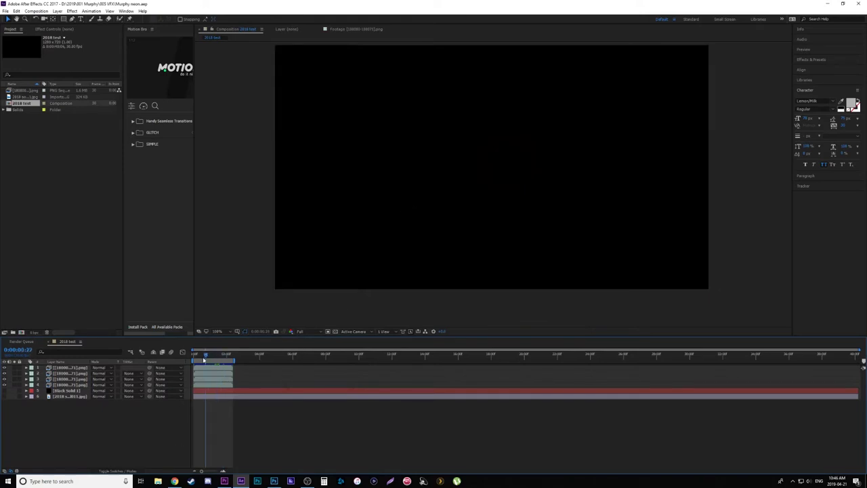
pyautogui.rightClick(22, 90)
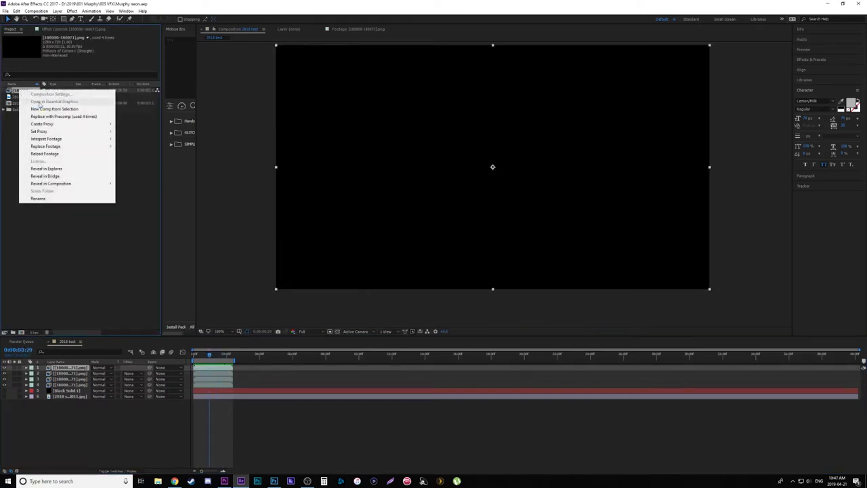
pyautogui.moveTo(68, 146)
pyautogui.click(136, 145)
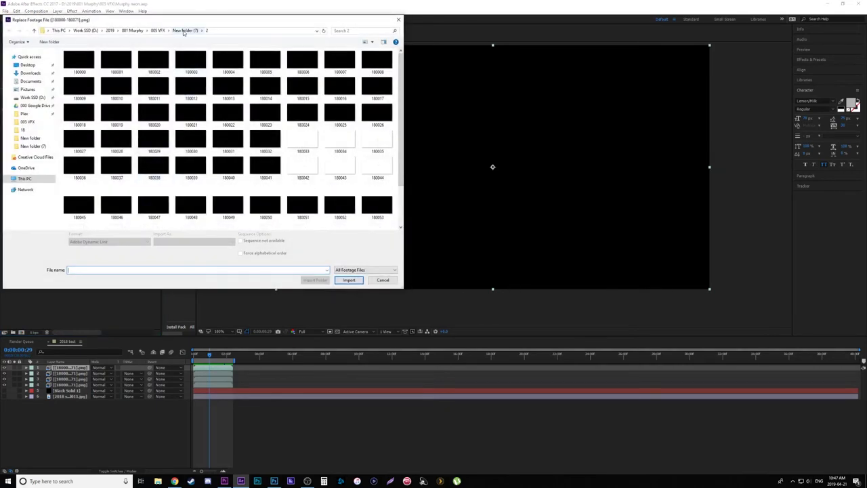
pyautogui.click(79, 61)
pyautogui.click(348, 279)
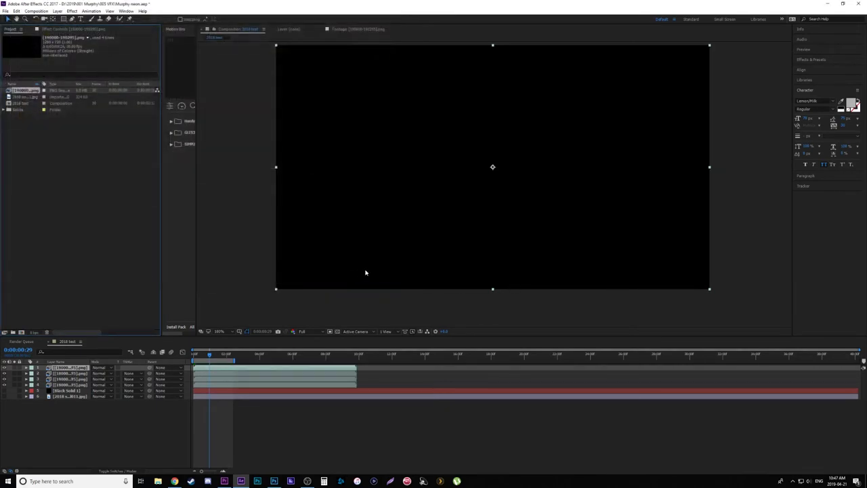
# Step: Extend the work area to the layers' end and scrub to preview the red neon outline
pyautogui.moveTo(234, 359); pyautogui.dragTo(357, 359)
pyautogui.click(221, 355)
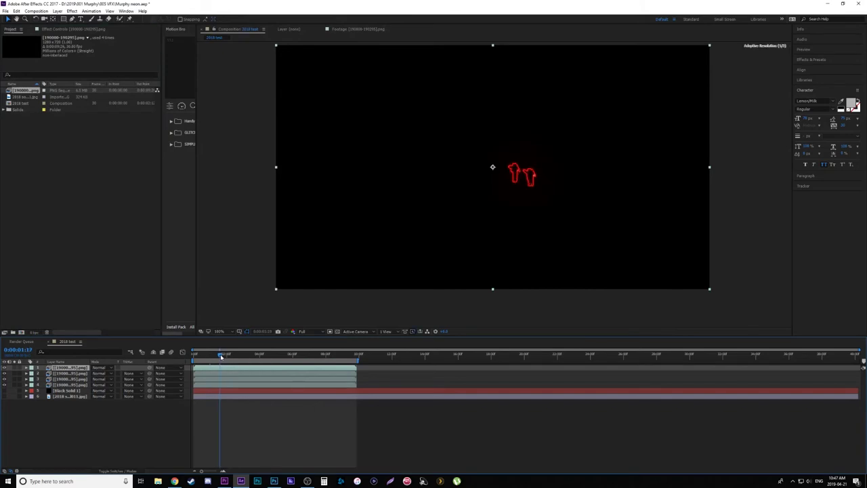
pyautogui.moveTo(220, 355); pyautogui.dragTo(218, 356)
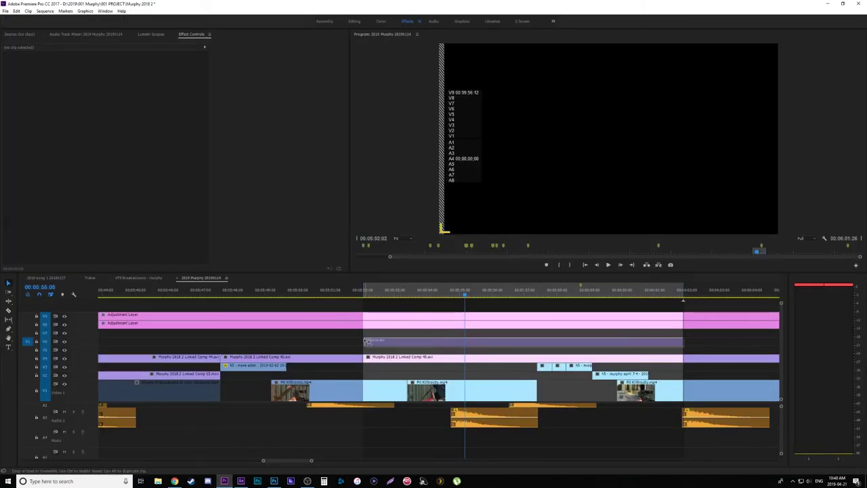
# Step: Place the rendered neon clip on track V6 and scrub through the montage to preview the overlay
pyautogui.moveTo(367, 341); pyautogui.dragTo(367, 341)
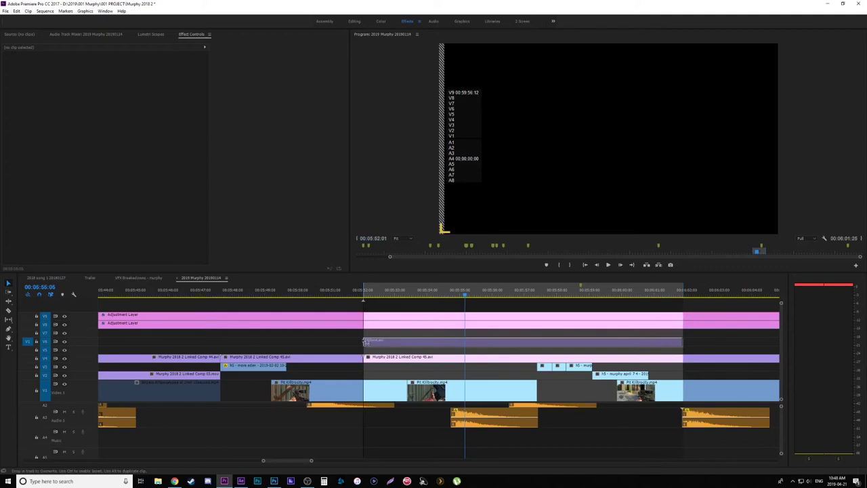
pyautogui.moveTo(550, 293); pyautogui.dragTo(635, 316)
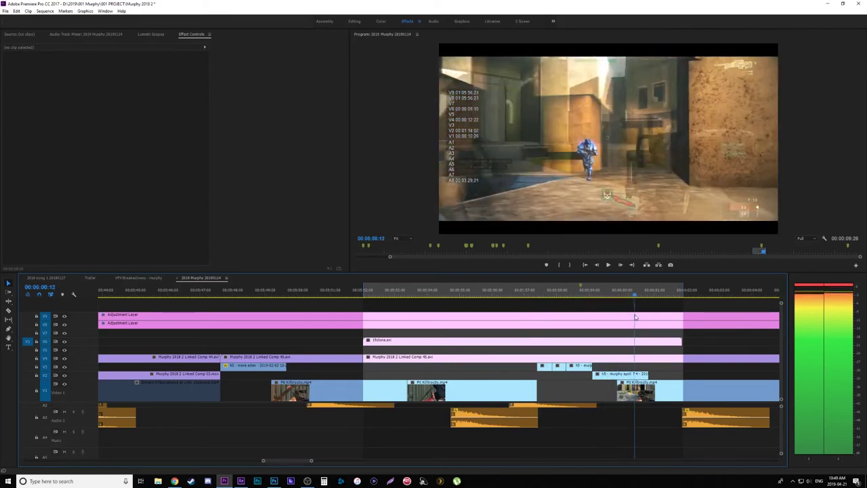